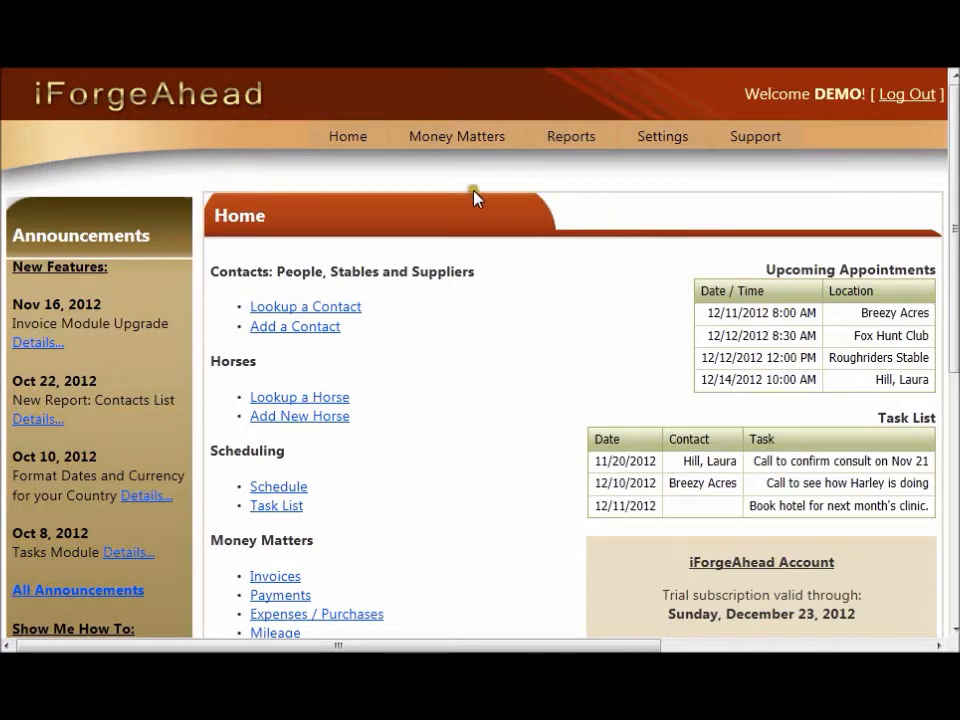
# Step: Open the horses lookup list from the Home menu
pyautogui.moveTo(379, 150)
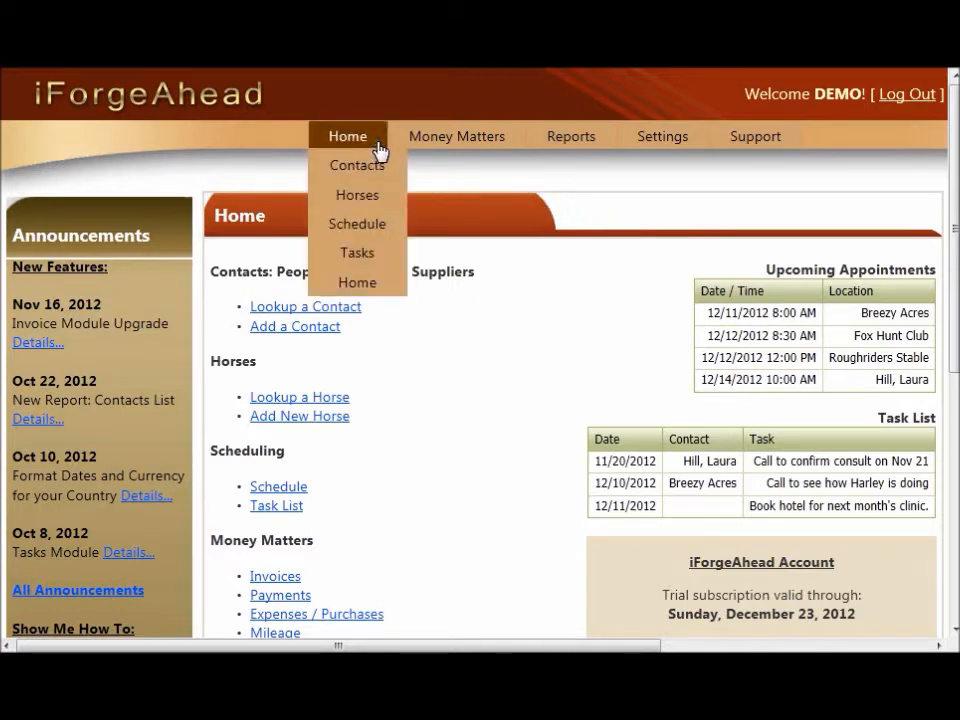
pyautogui.click(387, 206)
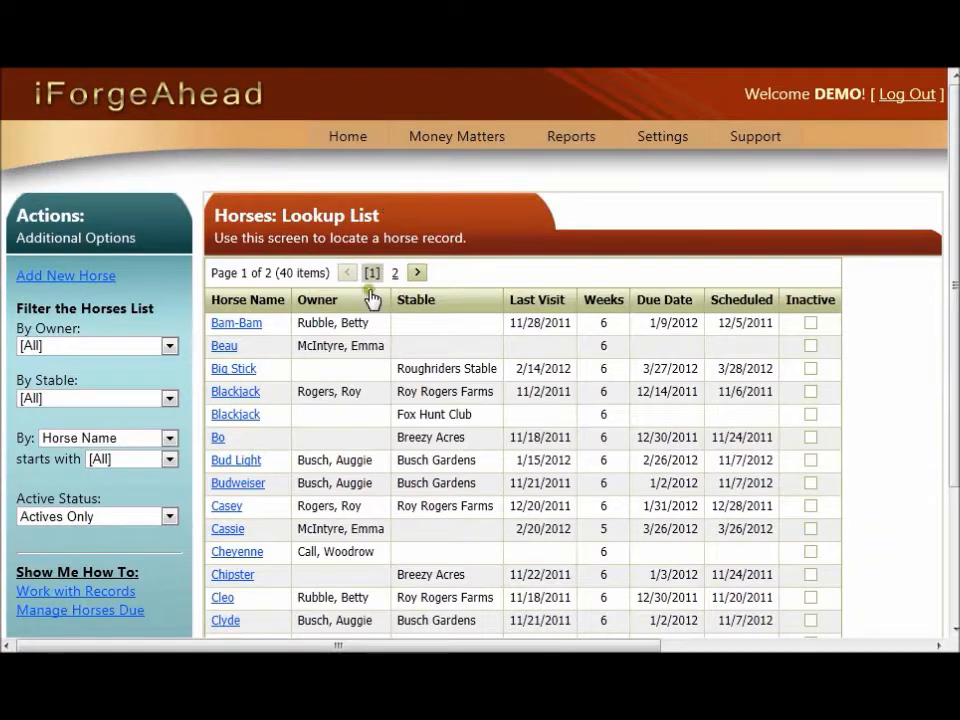
pyautogui.scroll(-3, 372, 368)
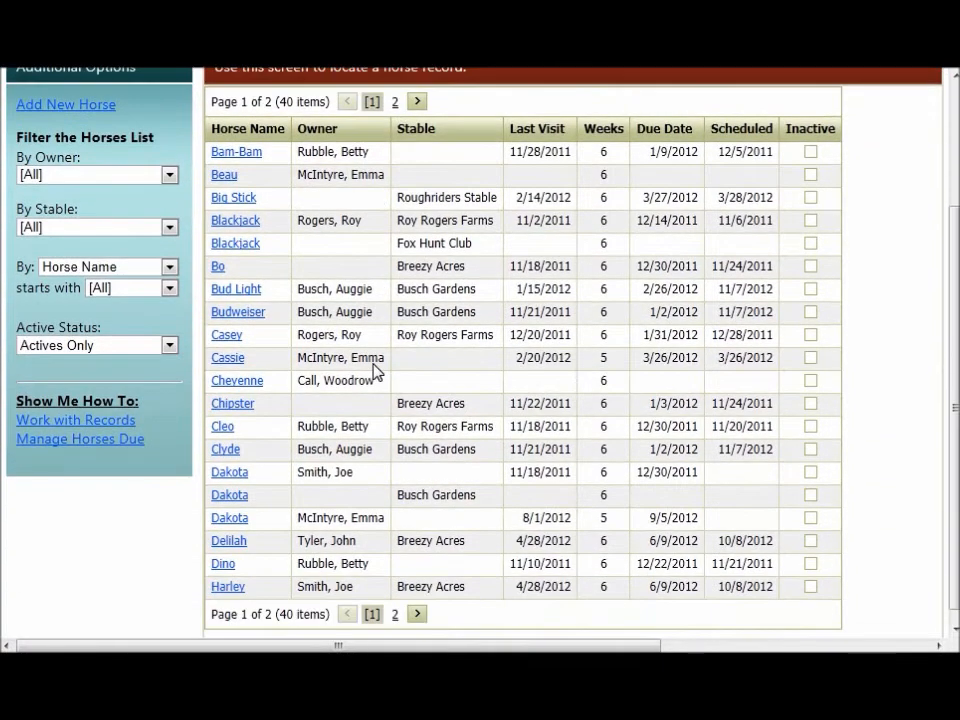
pyautogui.scroll(3, 372, 368)
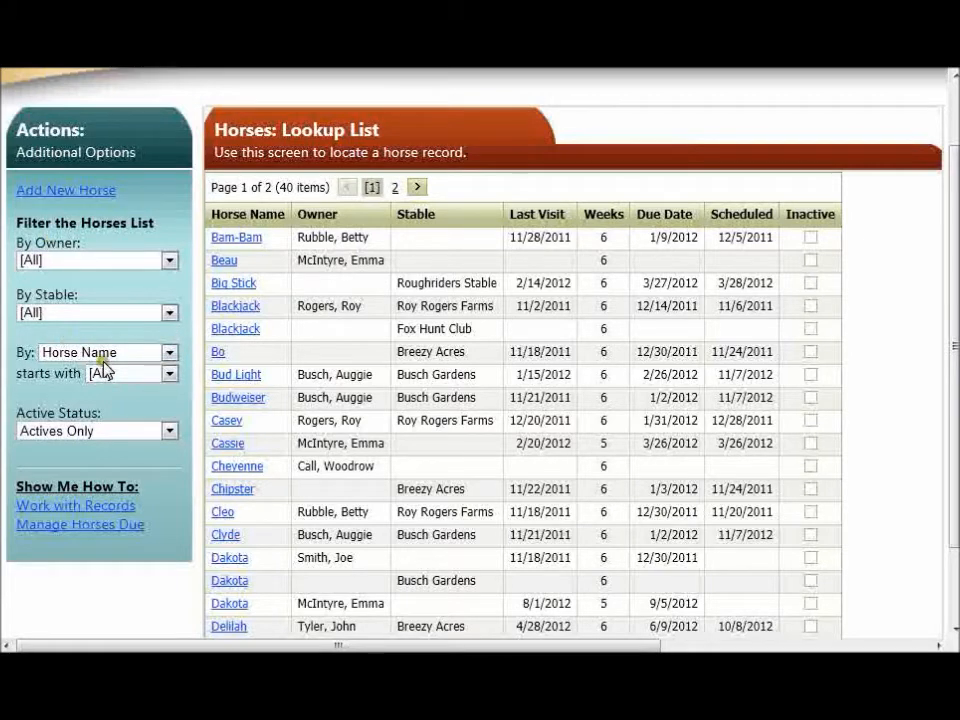
# Step: Filter the horse list to names starting with J and open Josephine's detailed record
pyautogui.click(169, 376)
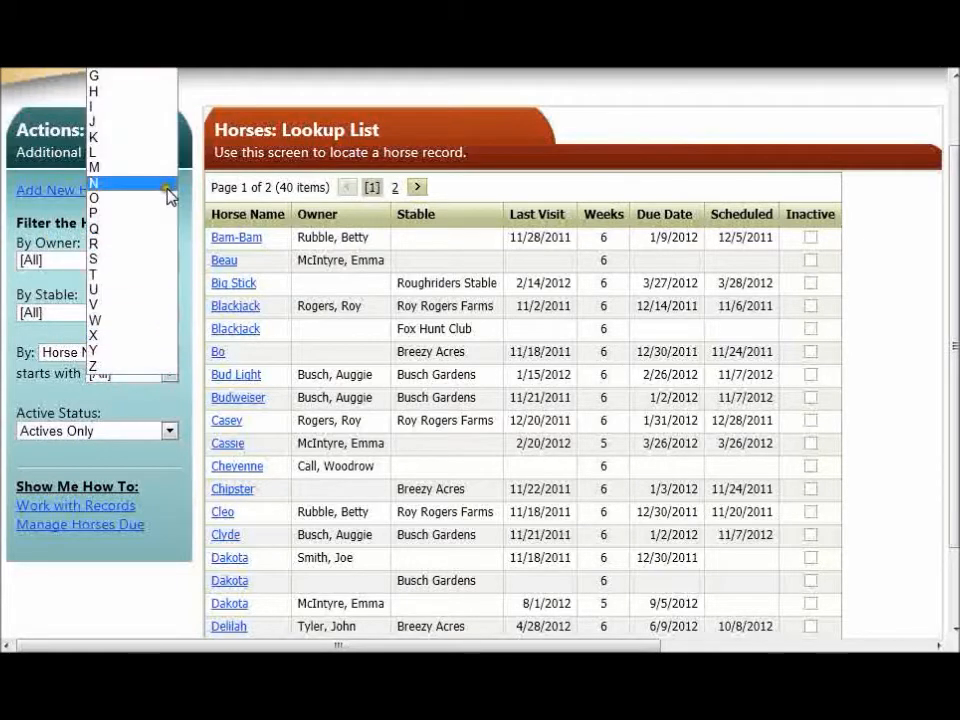
pyautogui.click(165, 123)
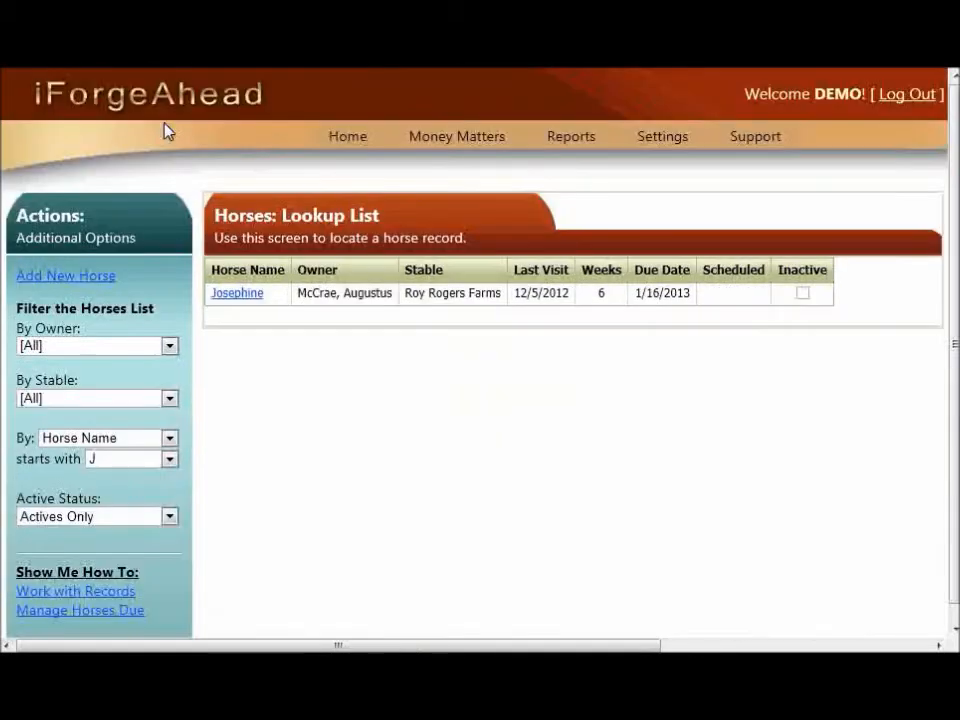
pyautogui.click(274, 306)
pyautogui.click(239, 294)
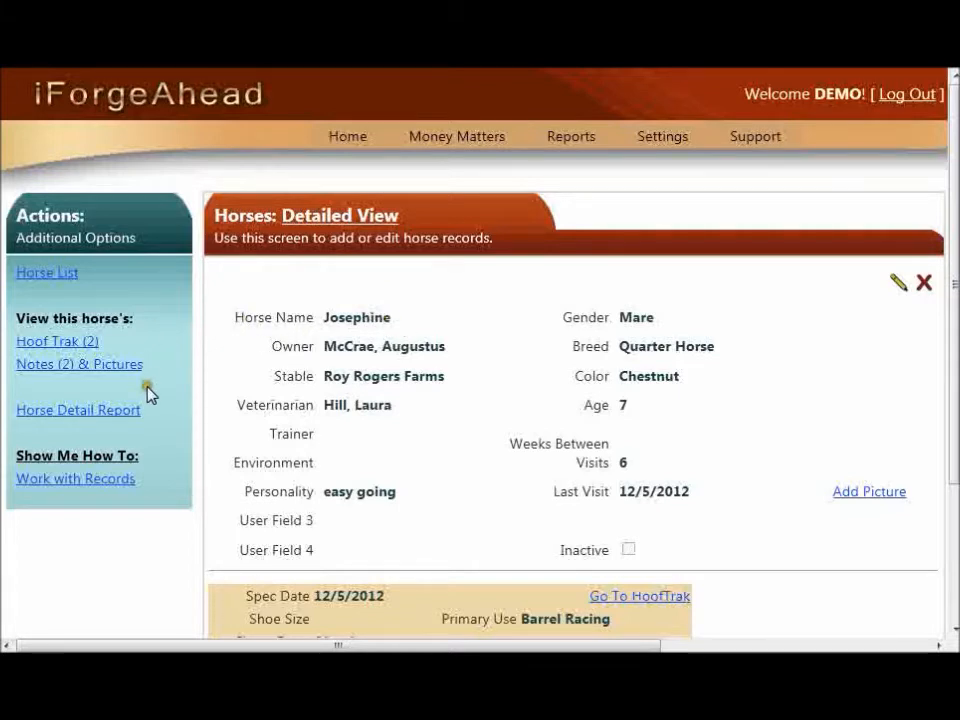
# Step: Open Josephine's Horse Detail Report and scroll through its HoofTrak, notes and services sections
pyautogui.click(105, 423)
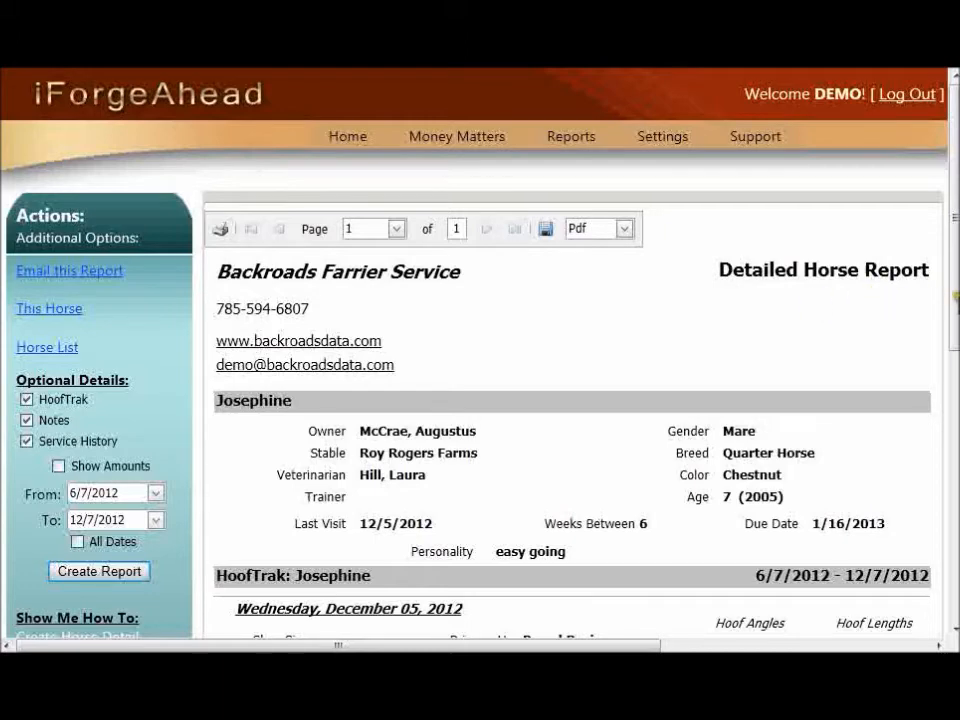
pyautogui.scroll(-3, 935, 291)
pyautogui.scroll(-2, 803, 366)
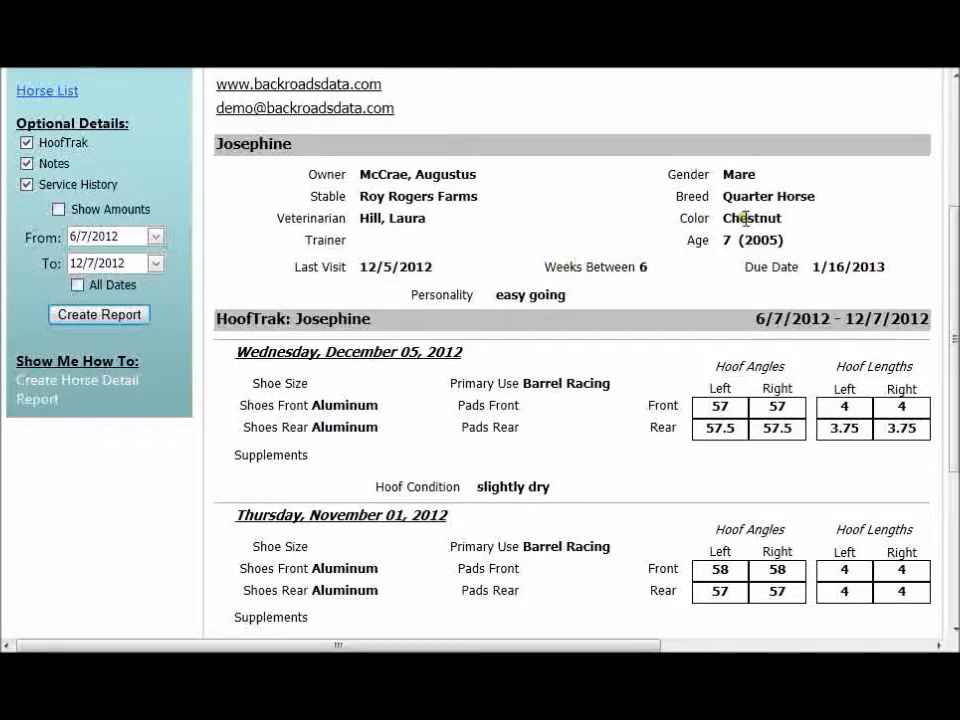
pyautogui.moveTo(955, 288); pyautogui.dragTo(955, 381)
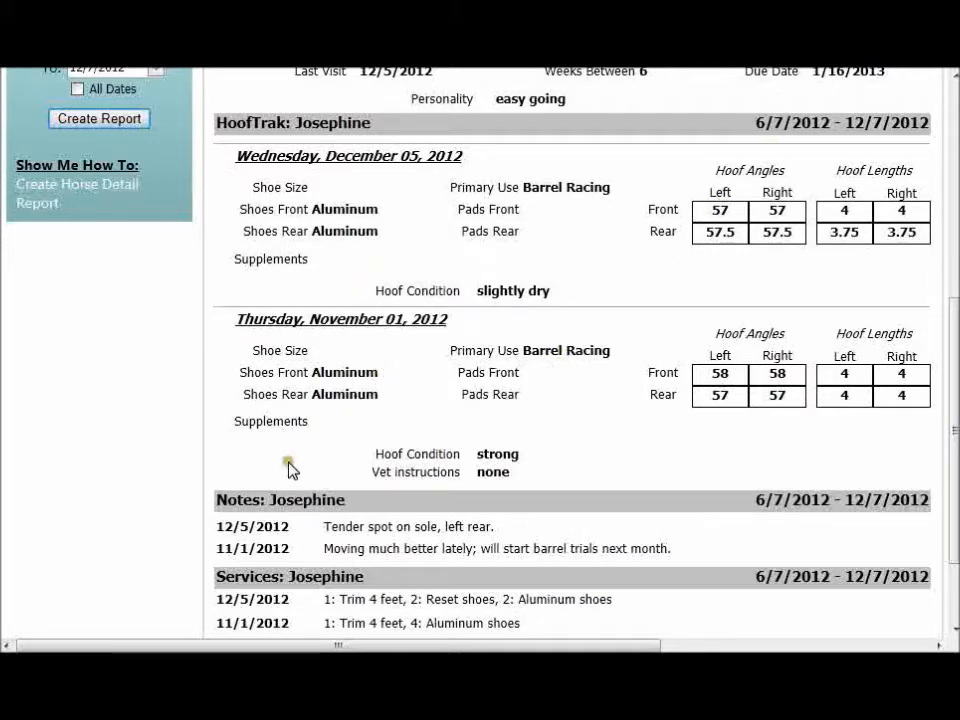
pyautogui.scroll(-2, 292, 471)
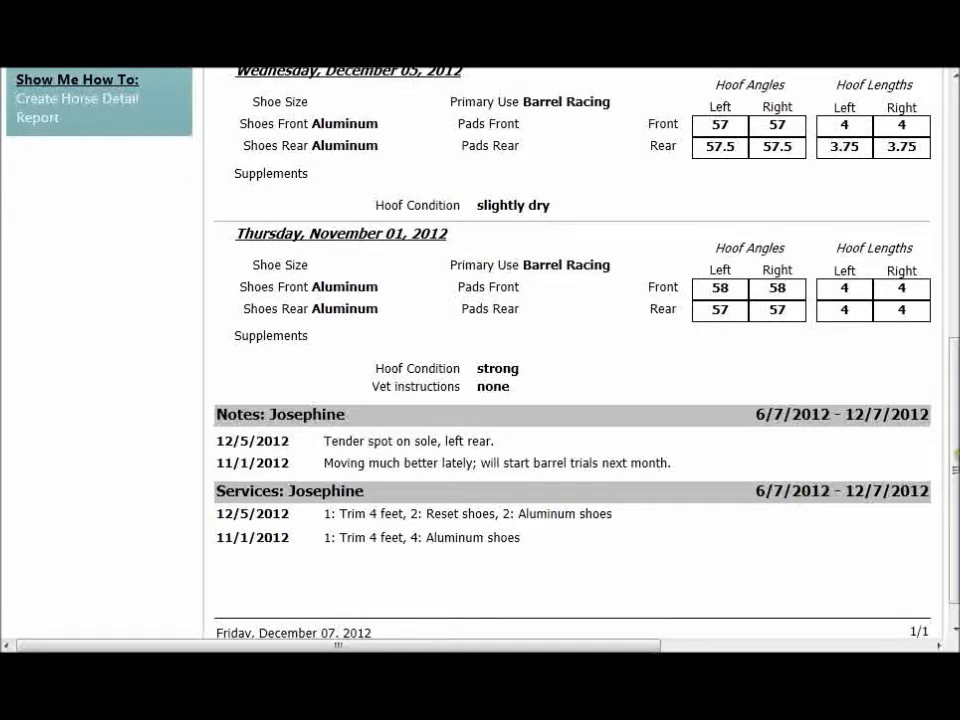
pyautogui.moveTo(954, 470); pyautogui.dragTo(954, 225)
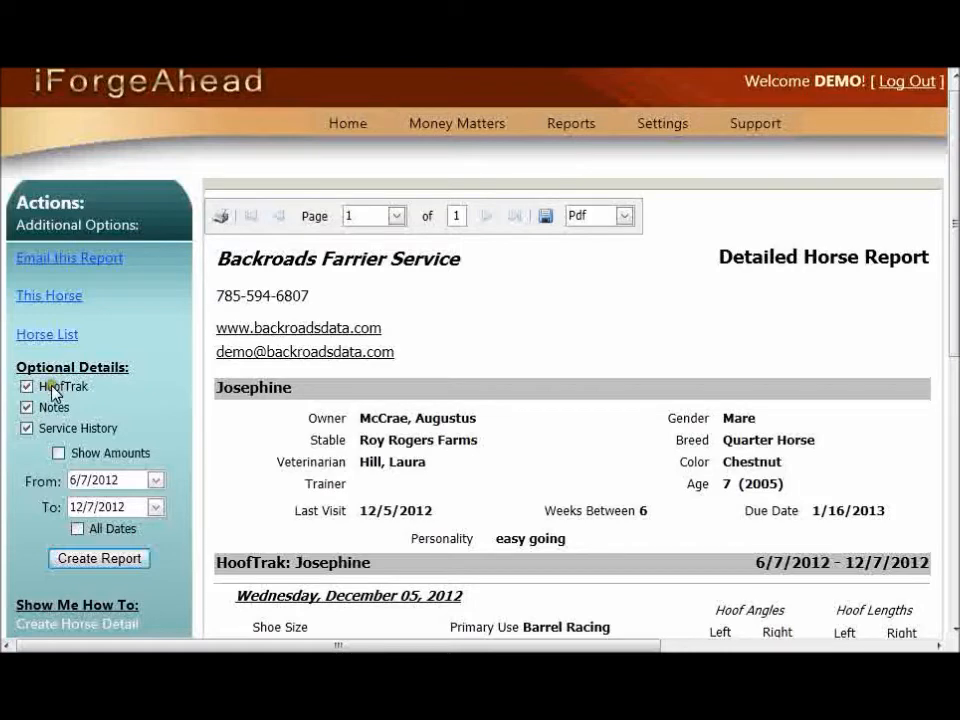
# Step: Recreate the report with Notes excluded and All Dates enabled instead of the date range
pyautogui.click(26, 408)
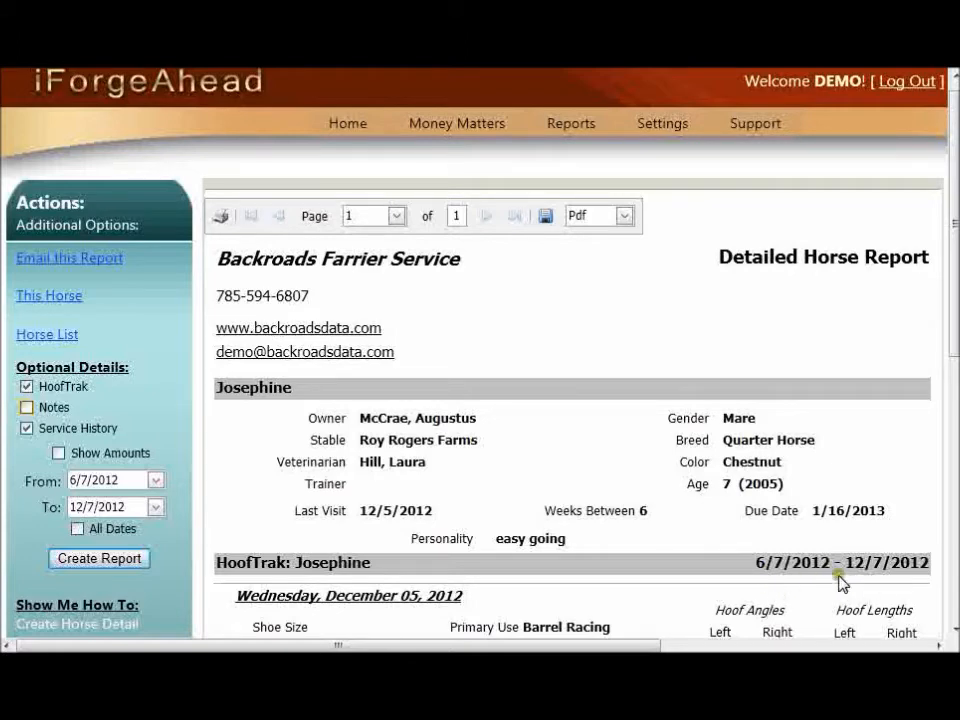
pyautogui.click(156, 482)
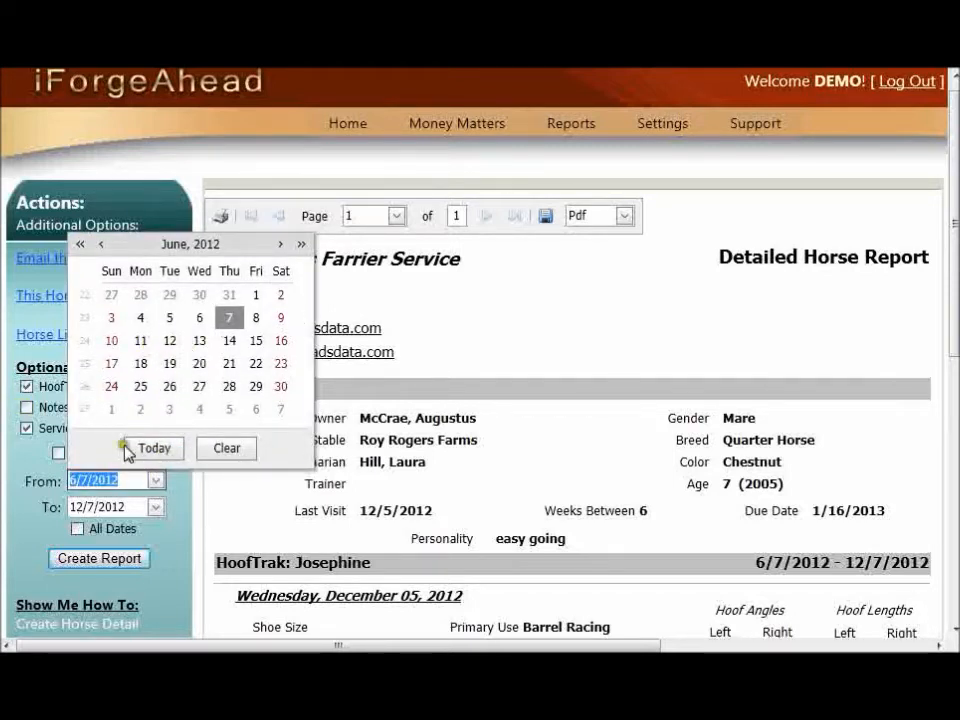
pyautogui.click(120, 484)
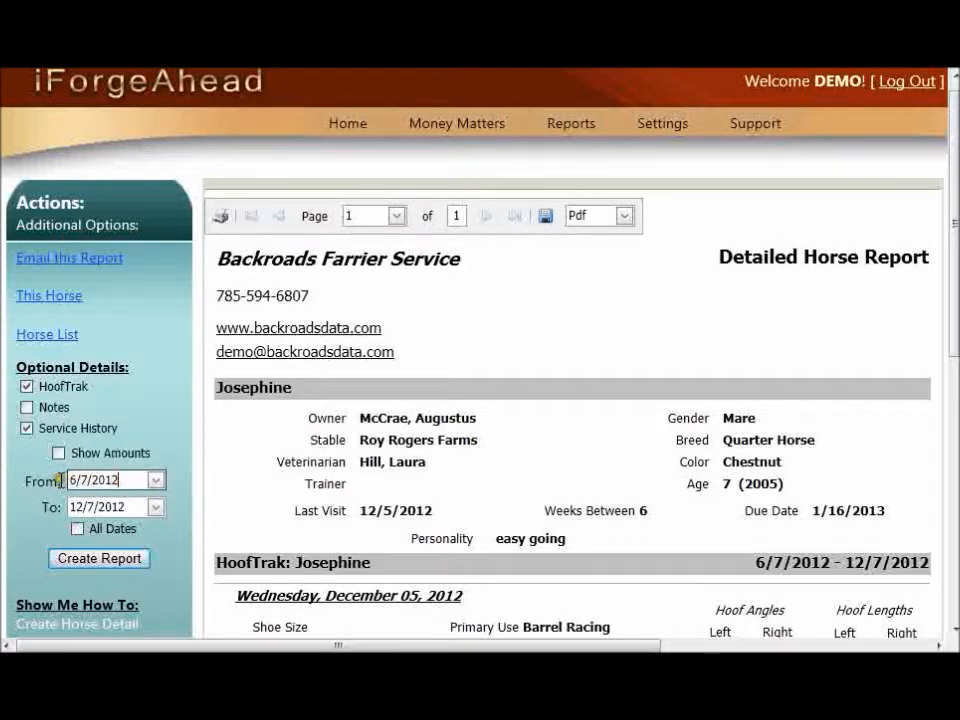
pyautogui.click(79, 530)
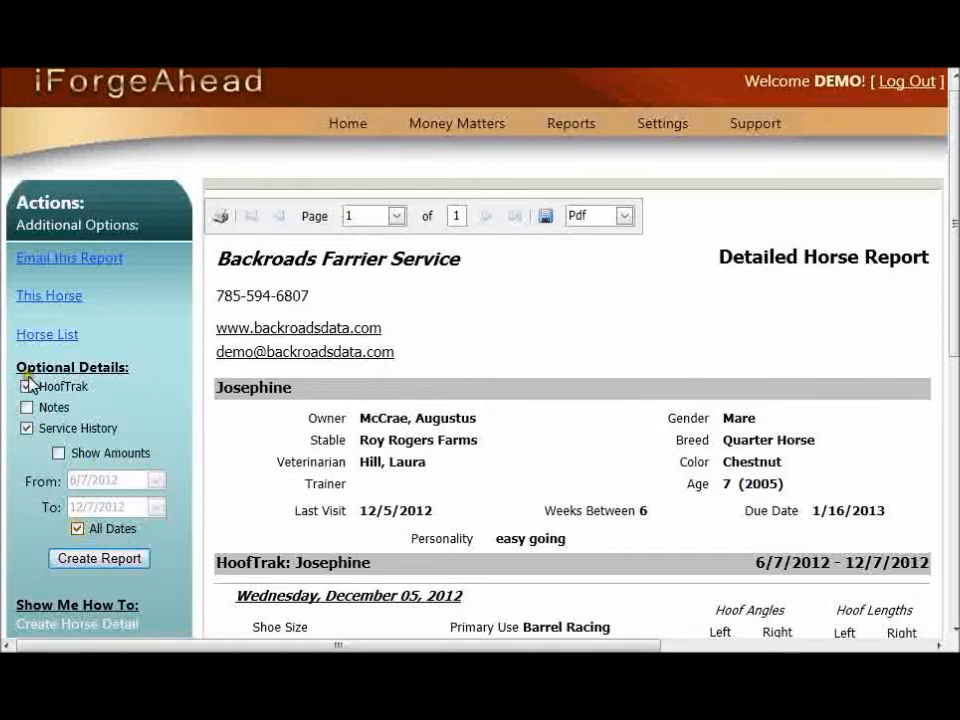
pyautogui.click(103, 565)
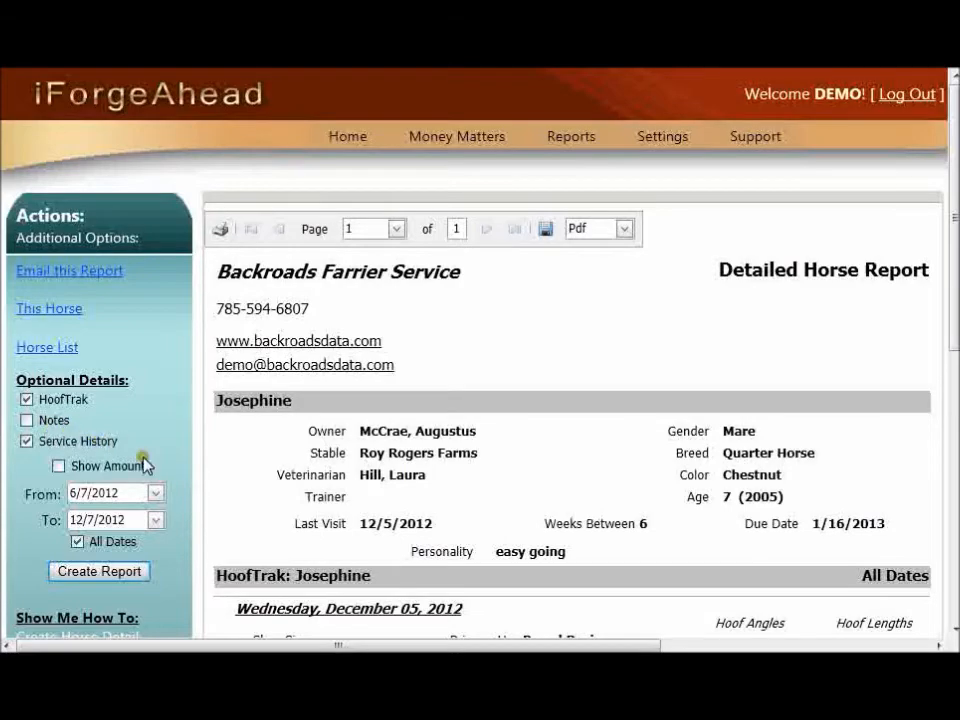
# Step: Scroll through the recreated report to review its HoofTrak and services sections
pyautogui.scroll(-3, 548, 456)
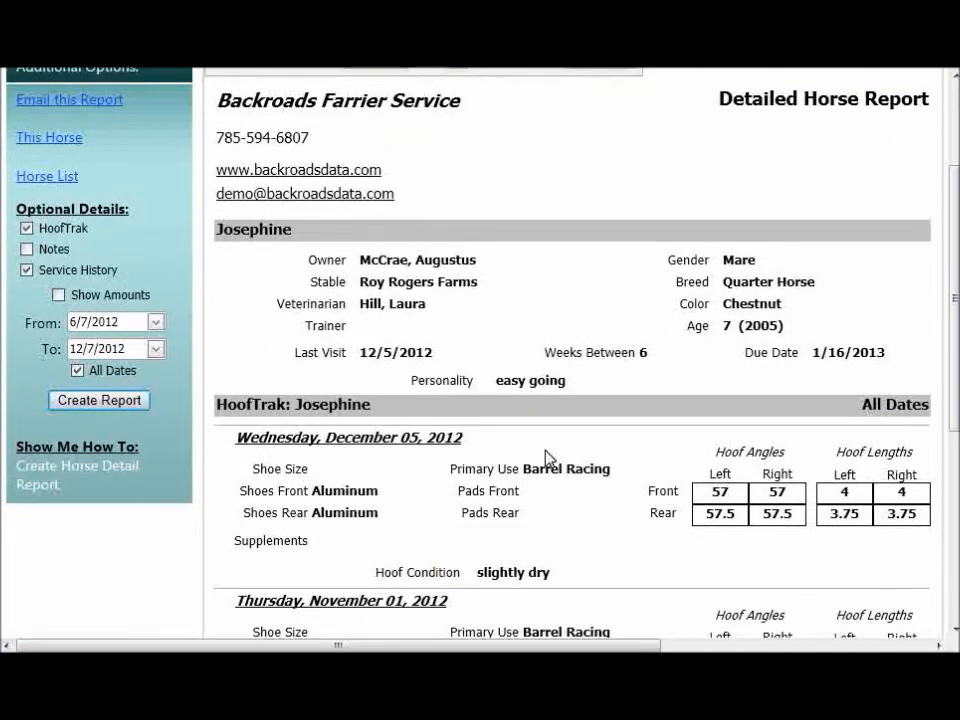
pyautogui.scroll(-3, 548, 456)
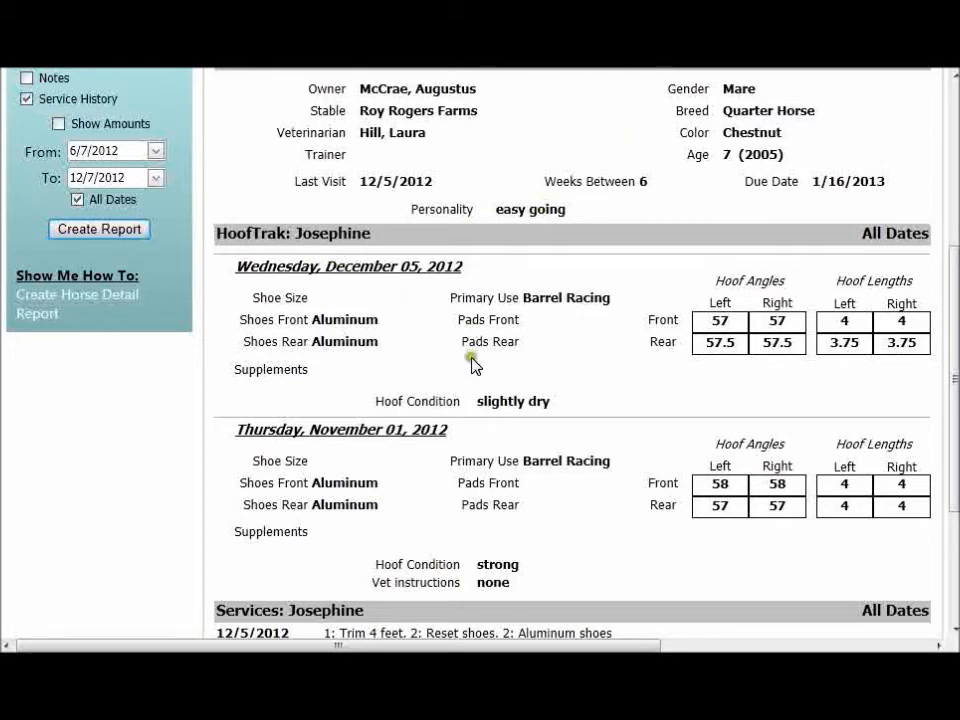
pyautogui.scroll(-4, 500, 383)
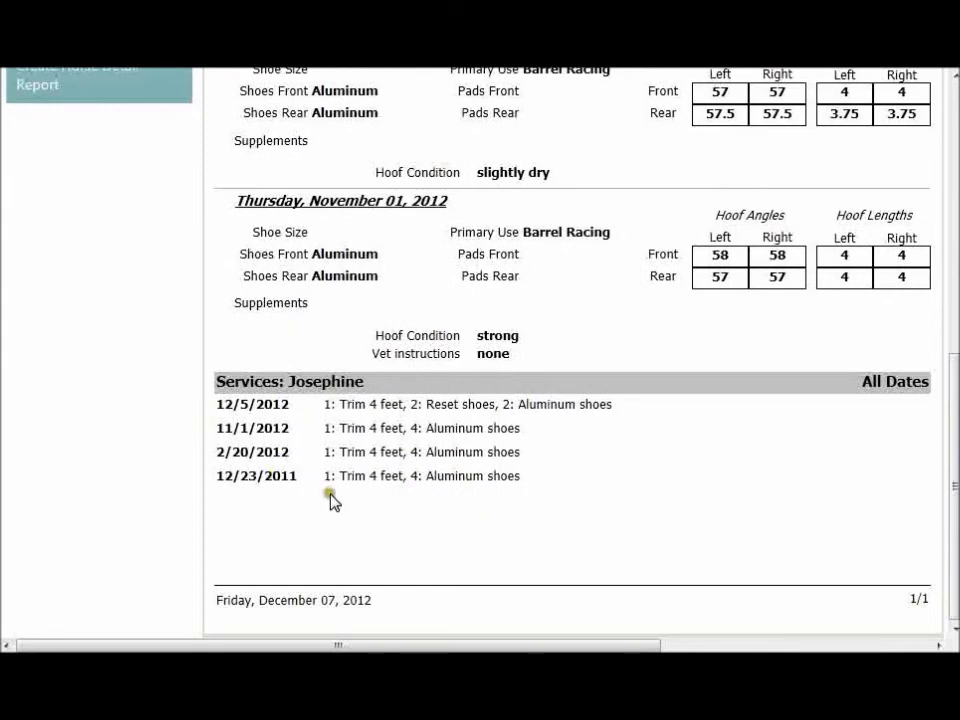
pyautogui.scroll(5, 335, 503)
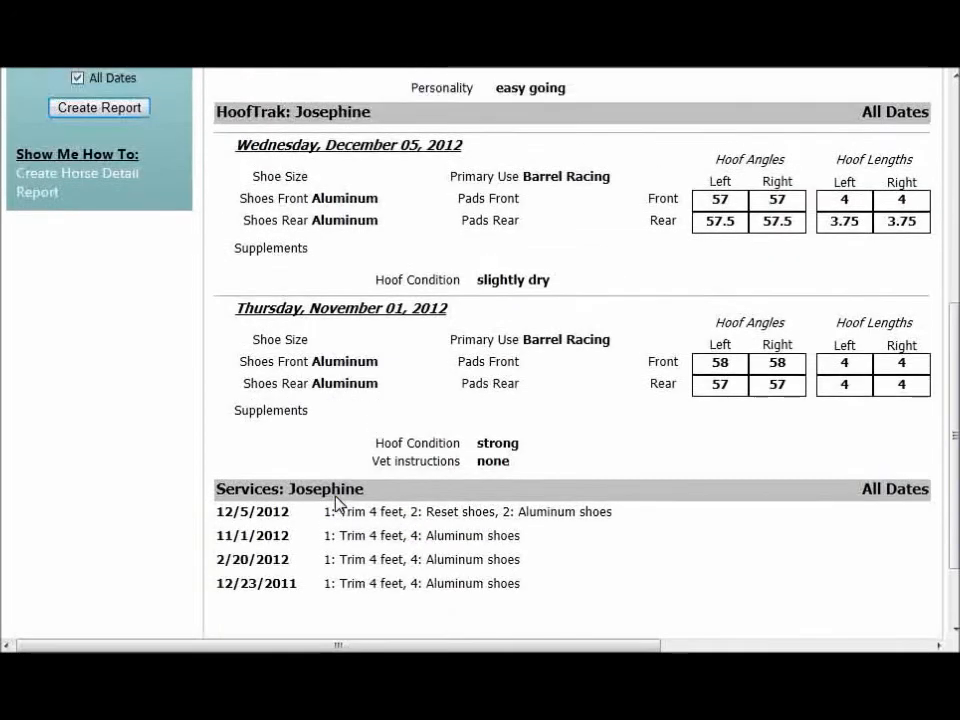
pyautogui.scroll(-3, 336, 500)
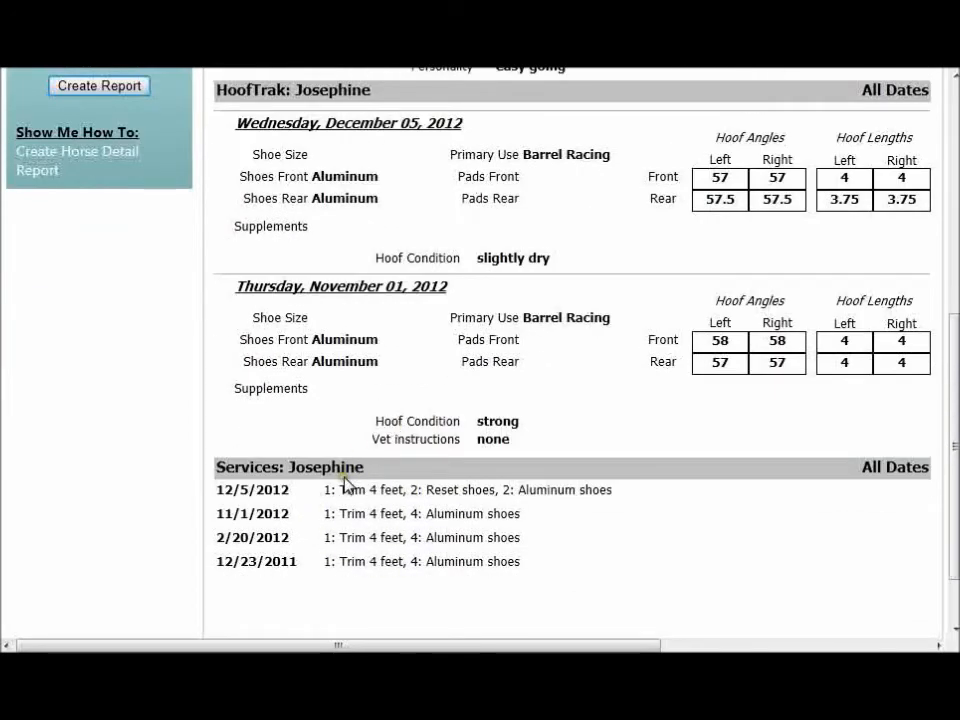
pyautogui.scroll(5, 343, 486)
pyautogui.scroll(2, 348, 486)
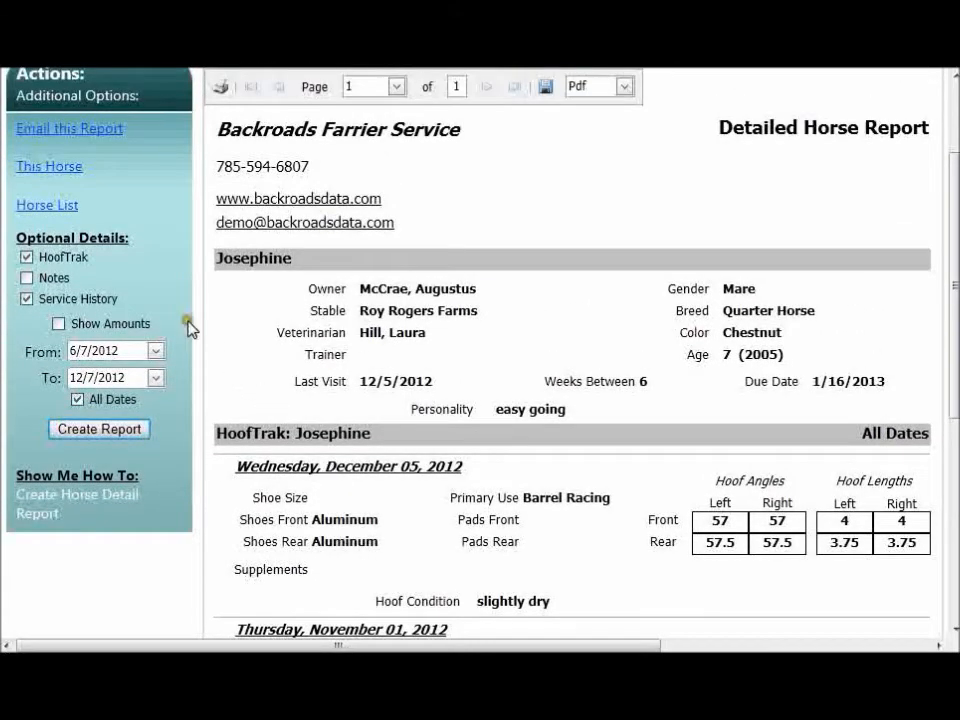
# Step: Turn on Show Amounts, recreate the report and review the services section with charges
pyautogui.click(60, 324)
pyautogui.click(109, 431)
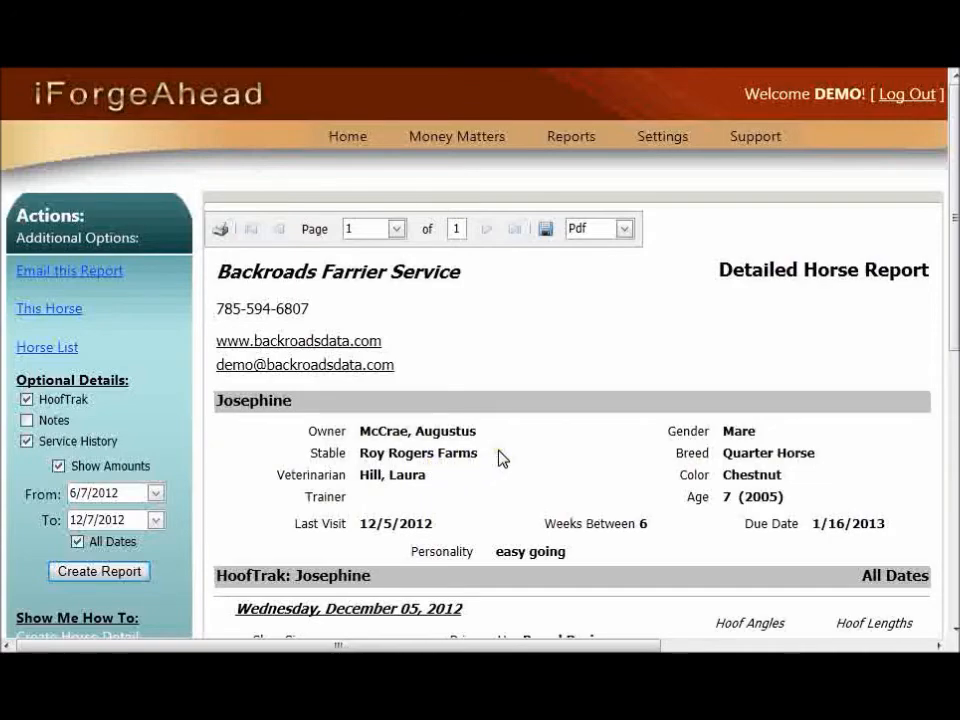
pyautogui.scroll(-5, 498, 457)
pyautogui.scroll(-6, 498, 457)
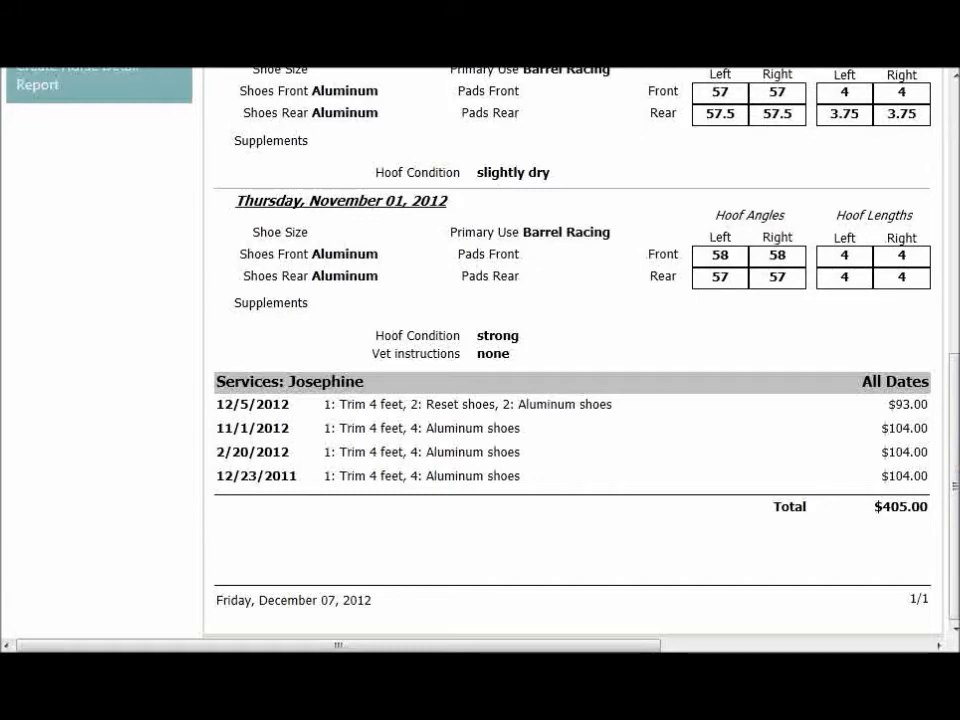
pyautogui.scroll(4, 570, 360)
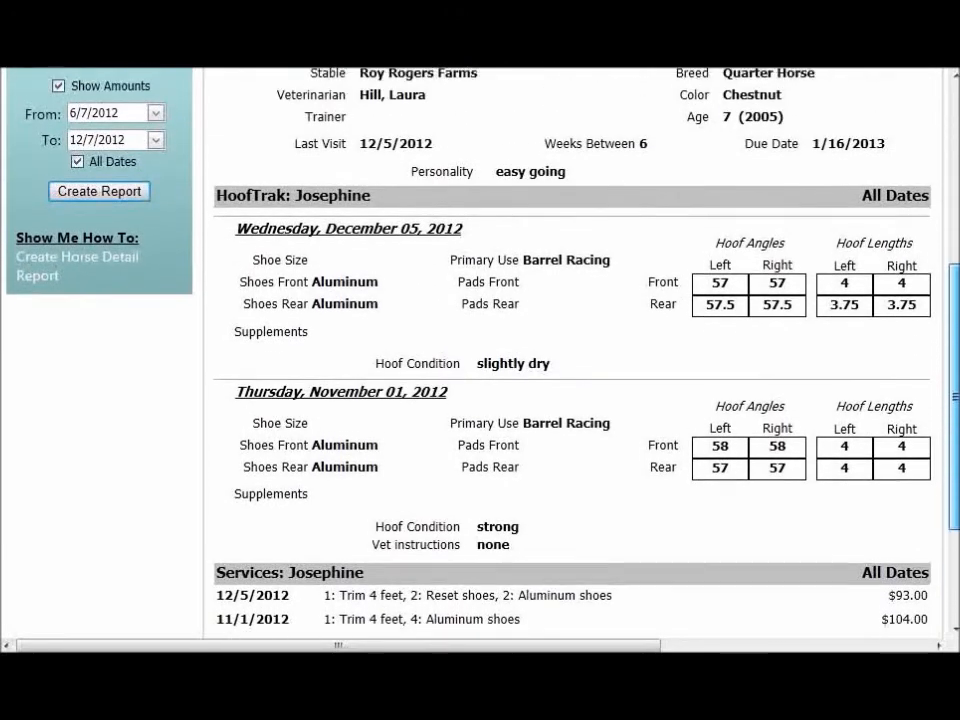
pyautogui.scroll(5, 570, 360)
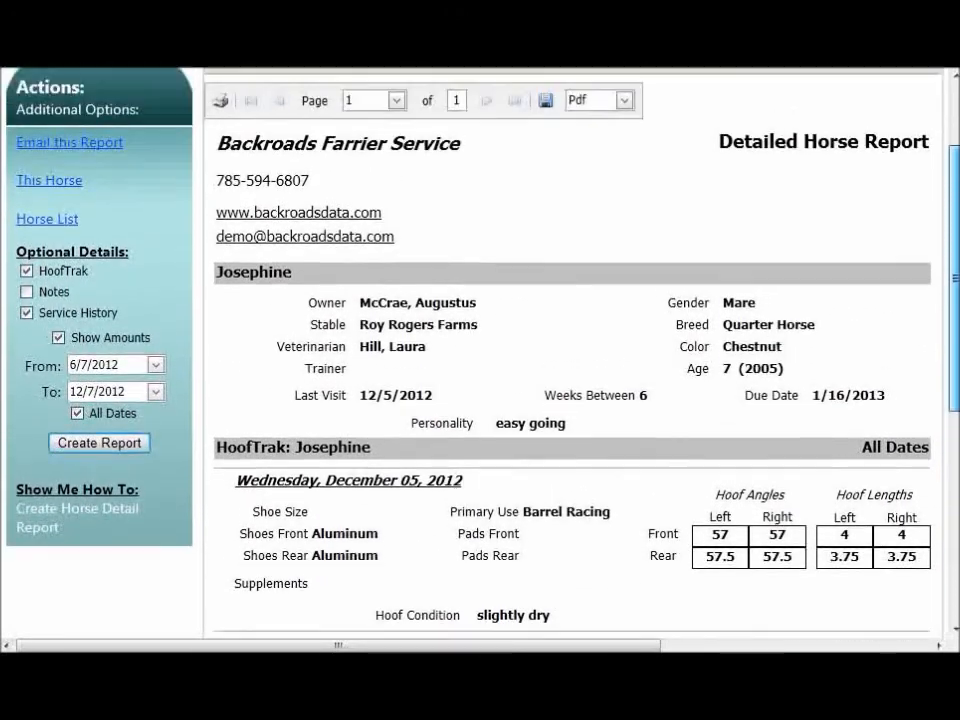
pyautogui.scroll(3, 570, 360)
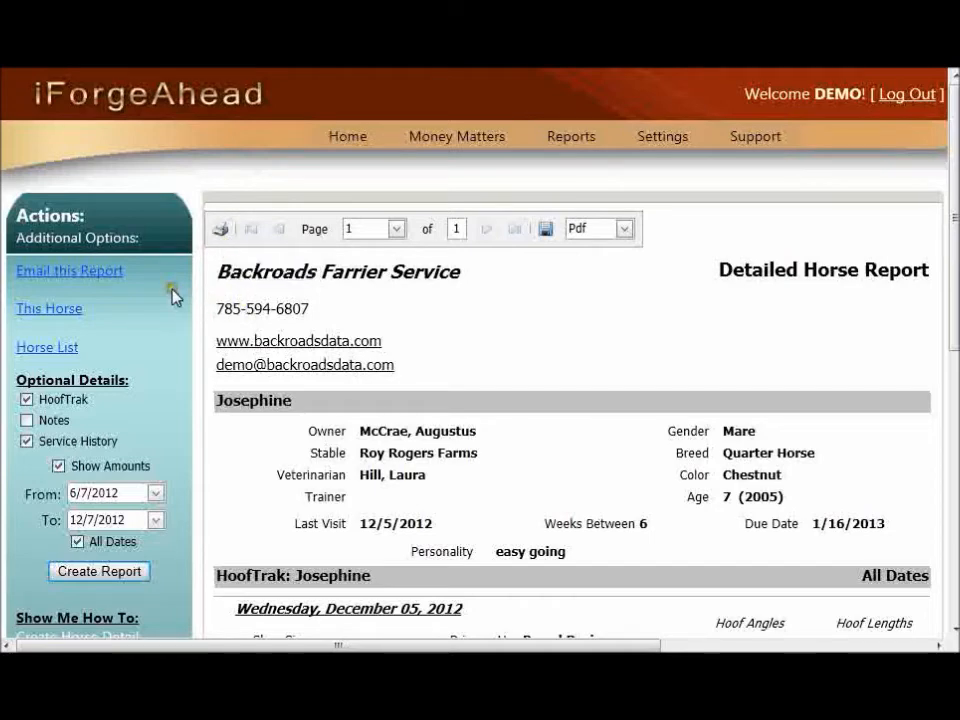
# Step: Open the Email this Report form and enable Copy this email to me
pyautogui.click(96, 283)
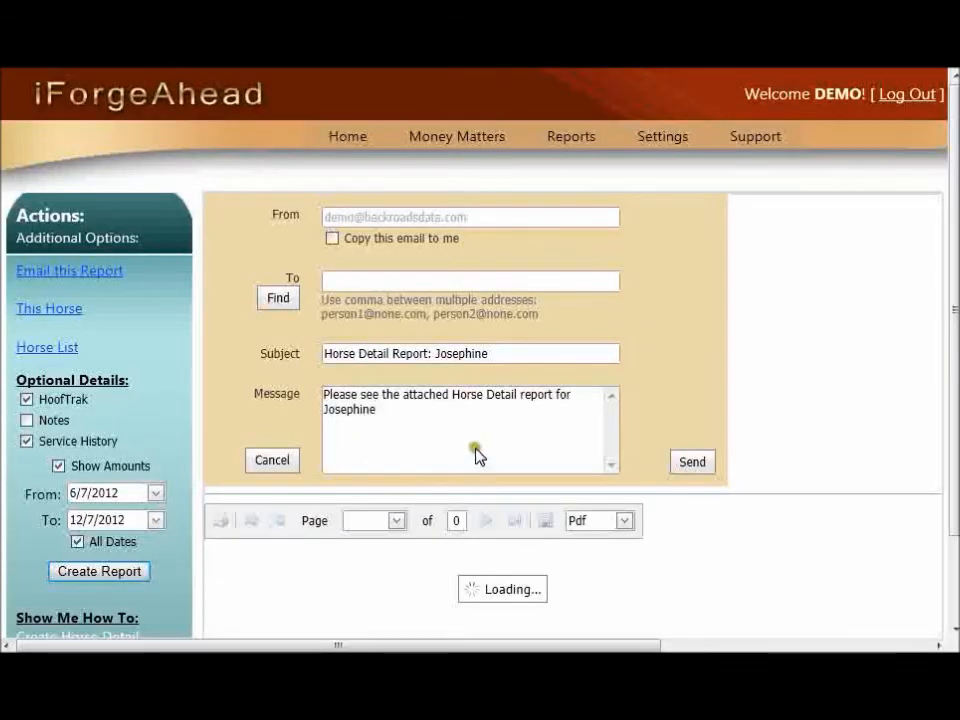
pyautogui.click(528, 386)
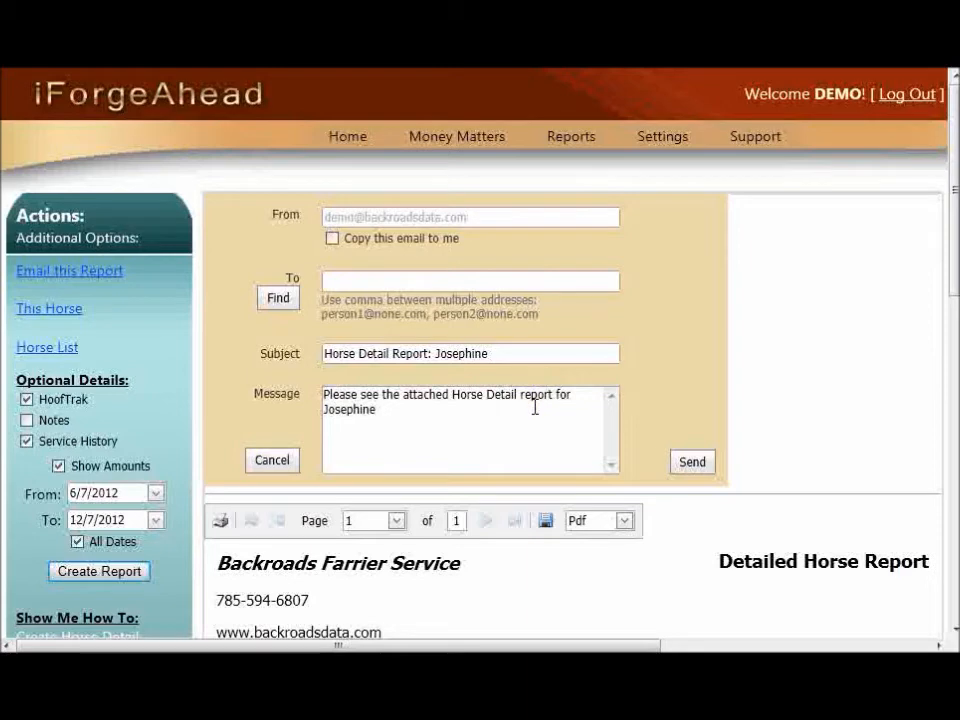
pyautogui.click(403, 270)
pyautogui.click(254, 206)
pyautogui.click(333, 240)
# Step: Fill the To field with the stable's and veterinarian's e-mail addresses using Find
pyautogui.click(368, 281)
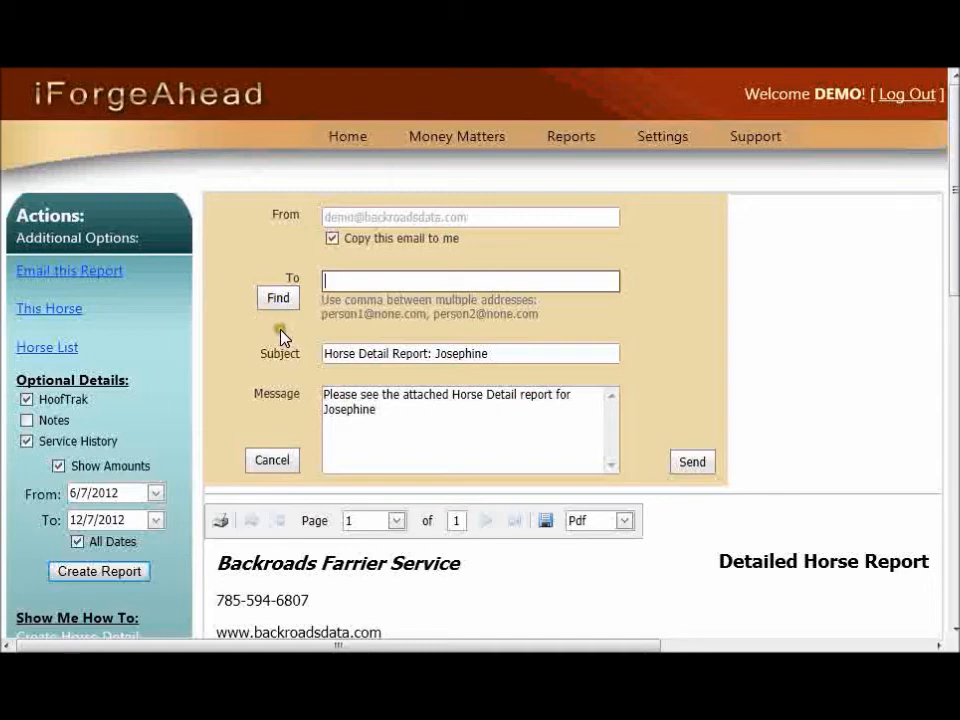
pyautogui.click(281, 304)
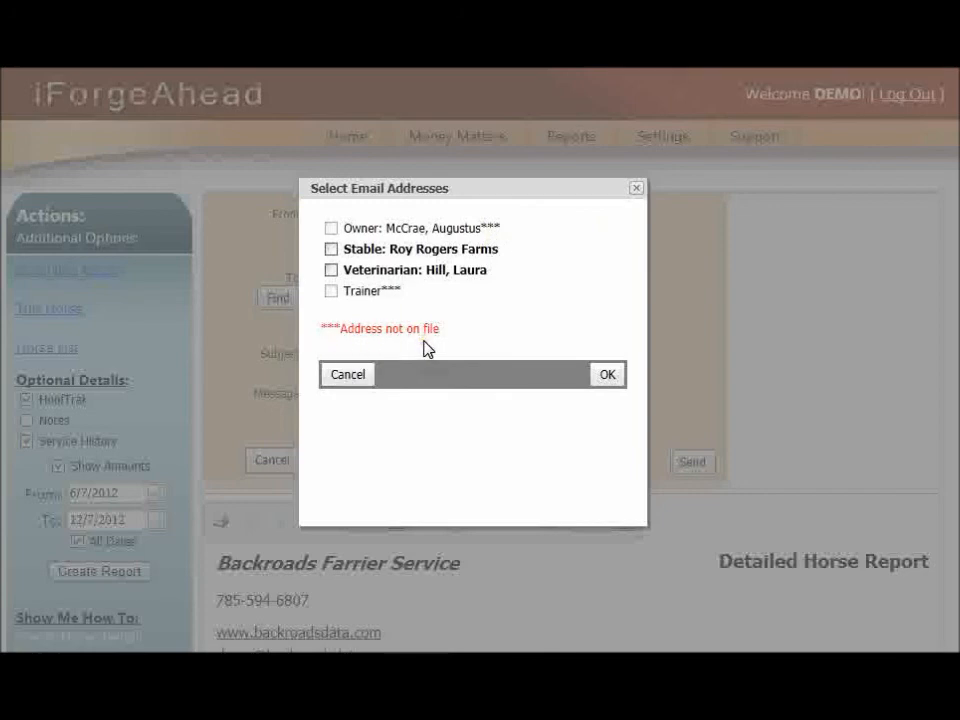
pyautogui.click(332, 252)
pyautogui.click(332, 272)
pyautogui.click(607, 376)
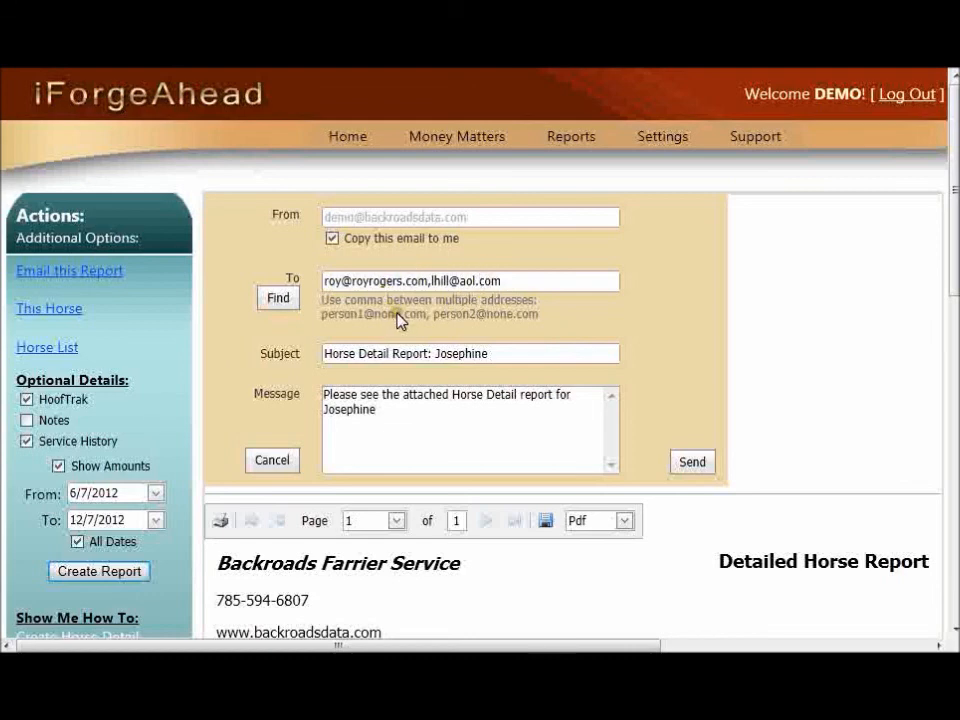
pyautogui.click(512, 281)
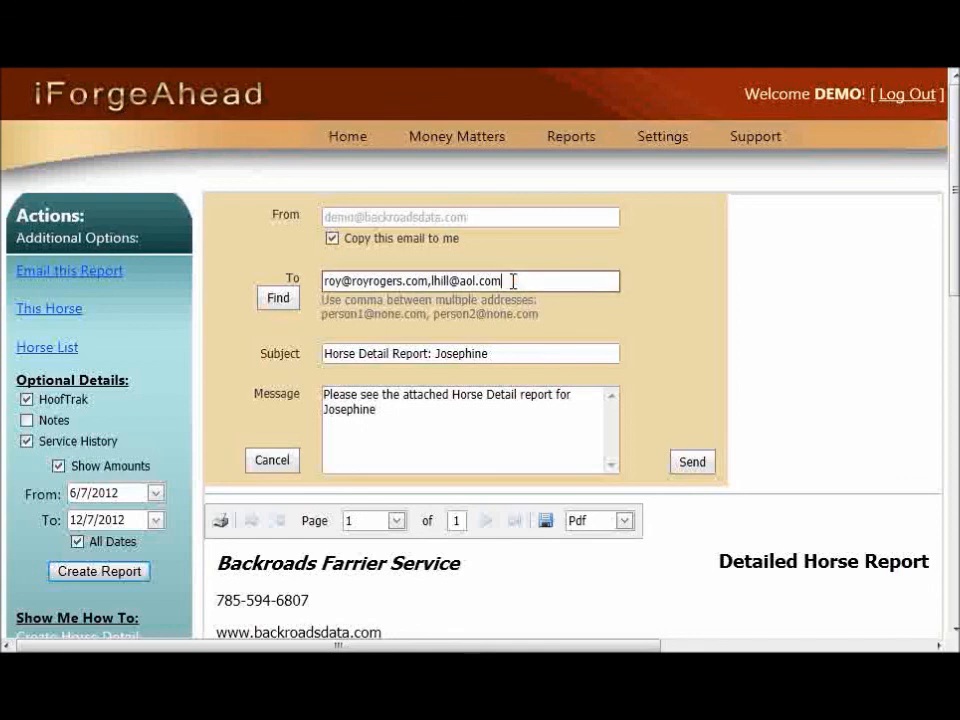